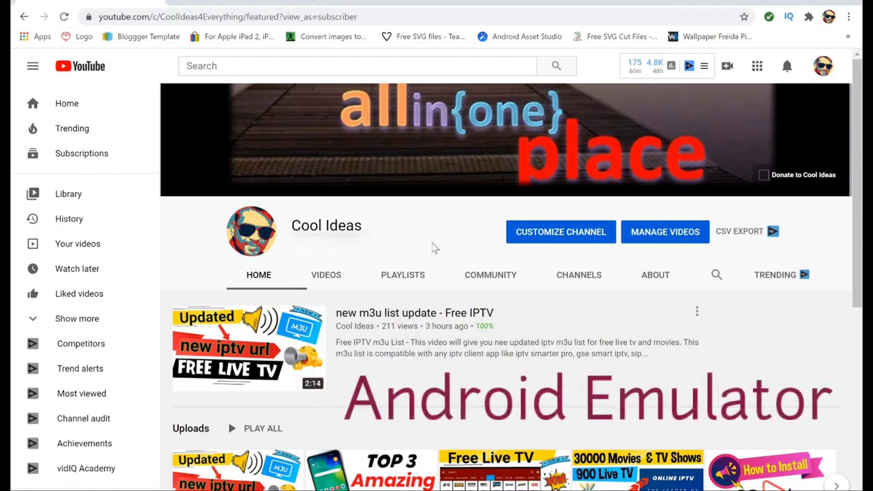
- Switch the browser to the bignox.com NoxPlayer tab
click(246, 2)
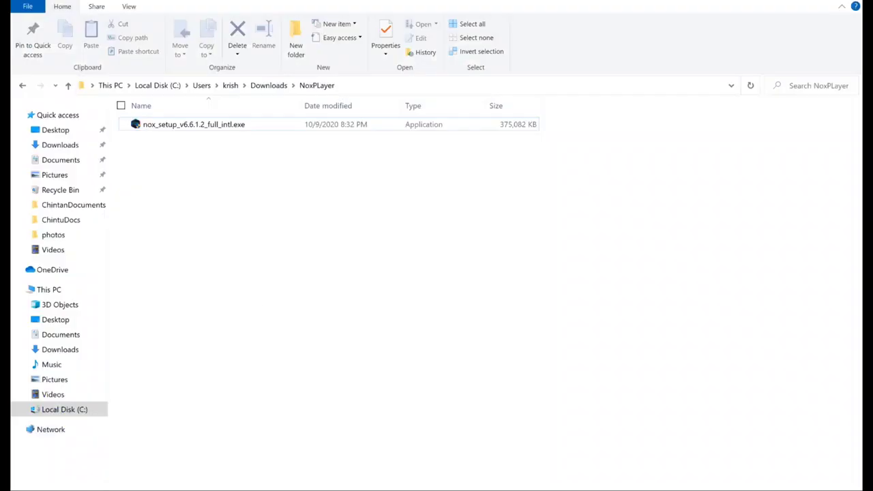
- Run nox_setup_v6.6.1.2_full_intl.exe as administrator and approve the User Account Control prompt
right_click(187, 126)
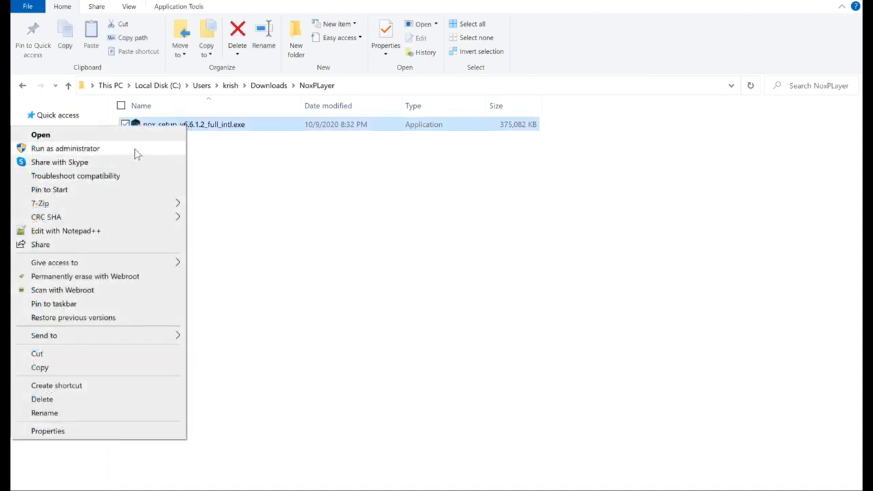
click(136, 150)
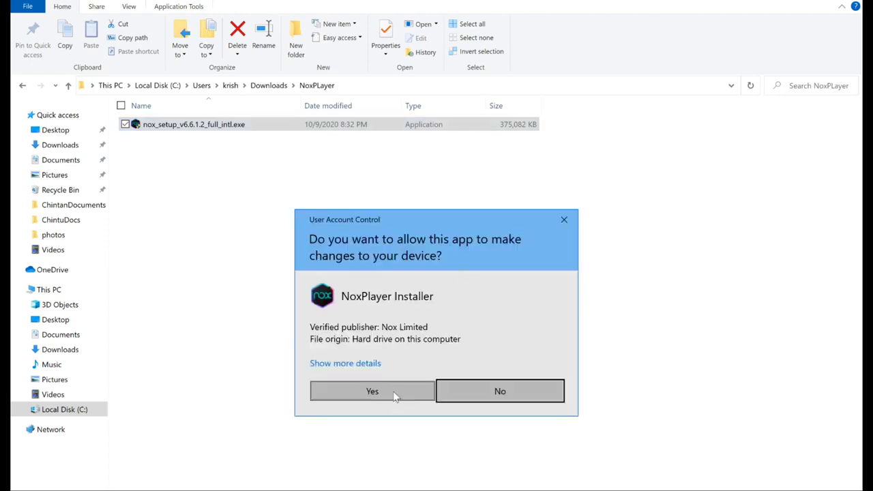
click(395, 394)
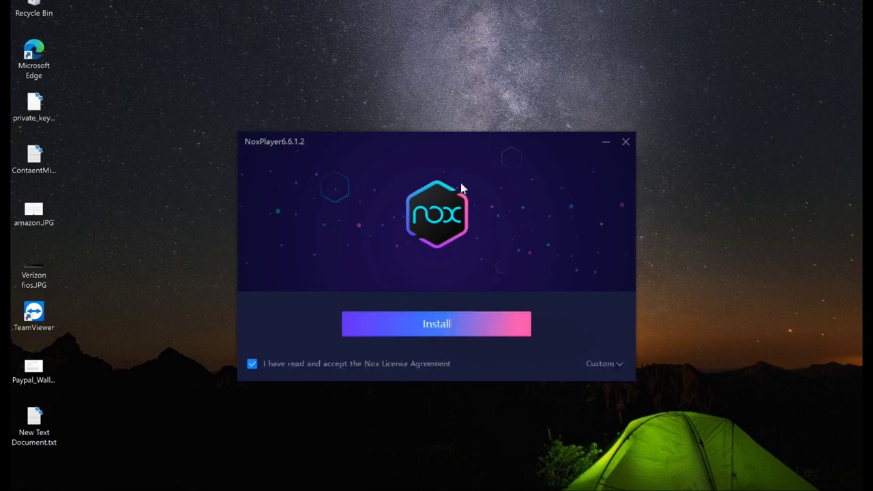
- Install NoxPlayer 6.6.1.2 and wait for the installation to complete
click(471, 332)
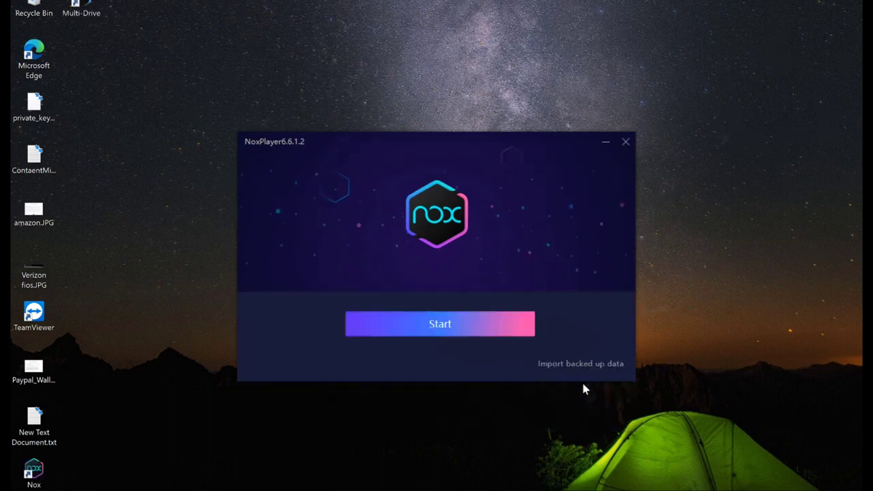
- Start NoxPlayer from the installer and let Android boot to the Google Play login
click(450, 326)
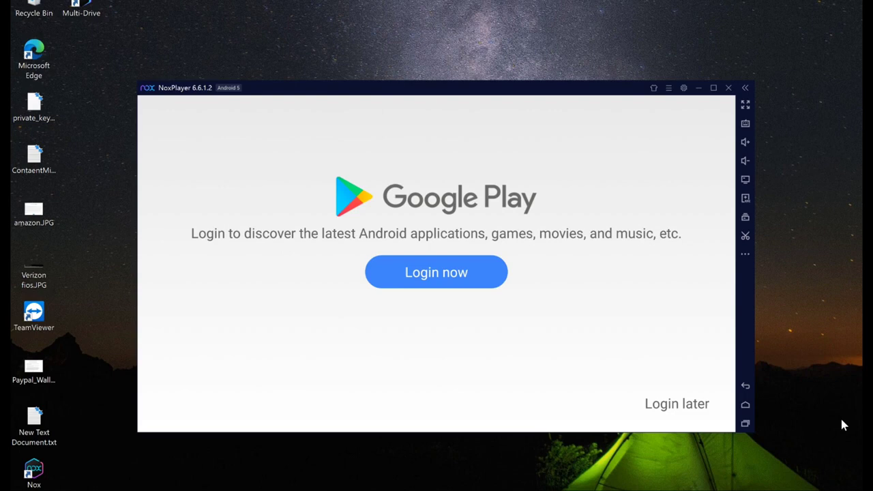
- Sign in to Google with the account password, skip the phone number, and accept the terms
click(435, 279)
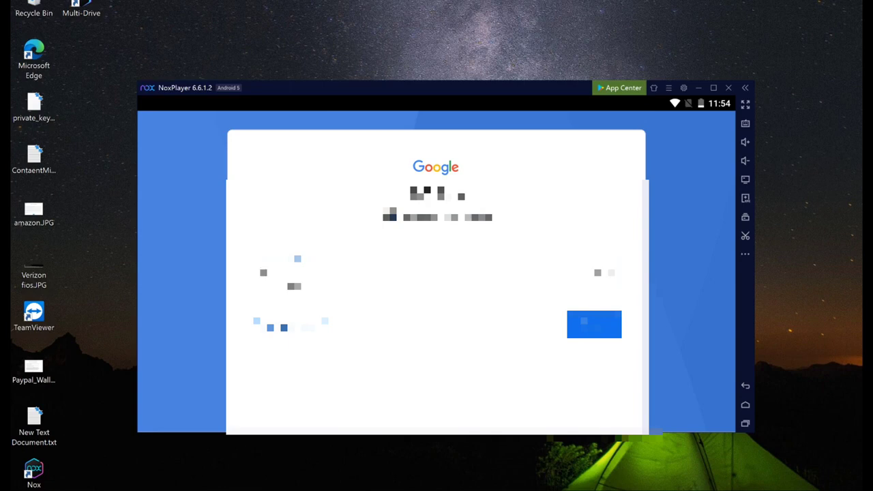
text(password123)
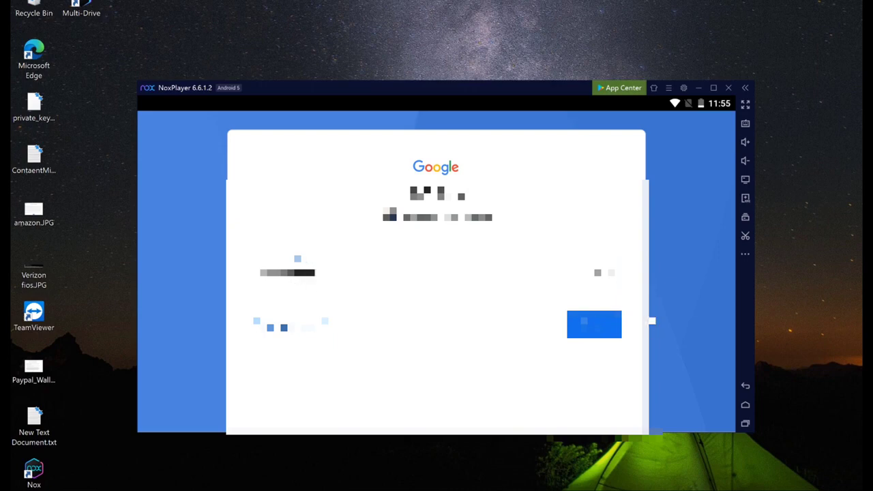
click(594, 332)
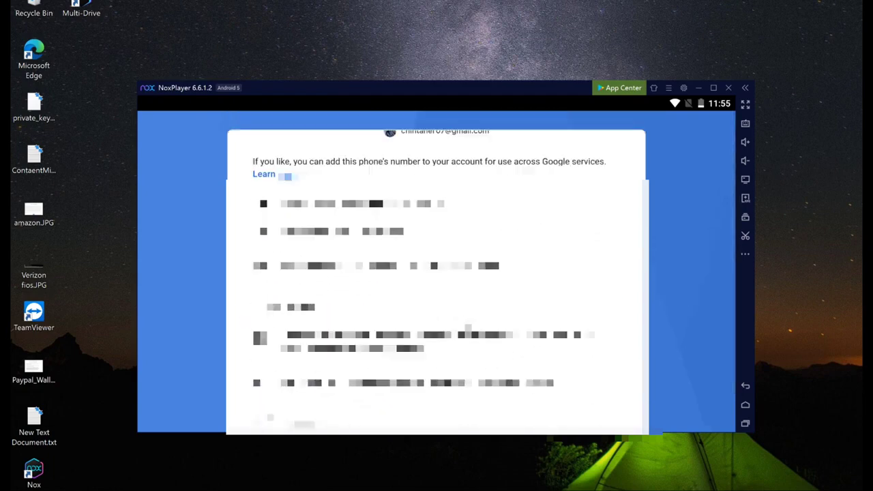
scroll(450, 343, down, 10)
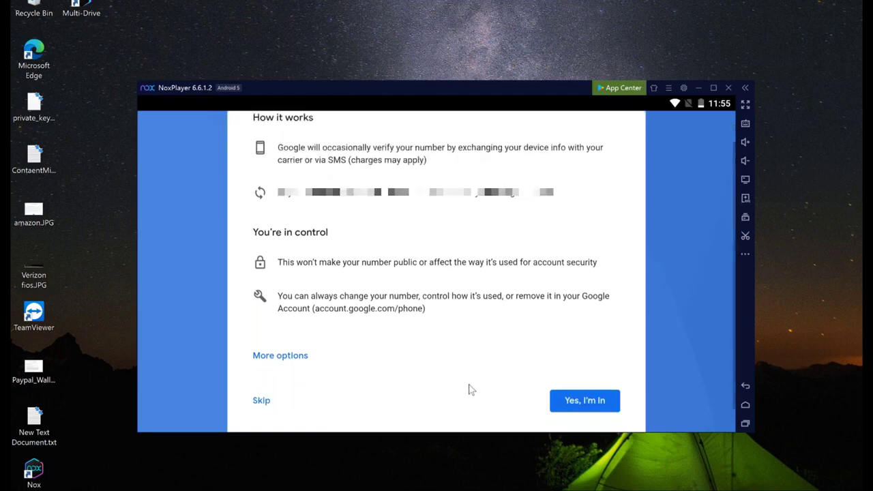
click(262, 376)
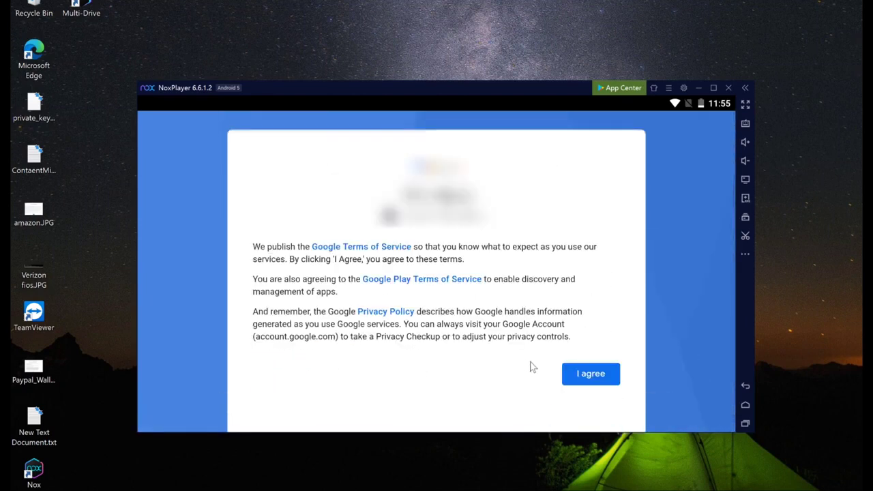
click(577, 375)
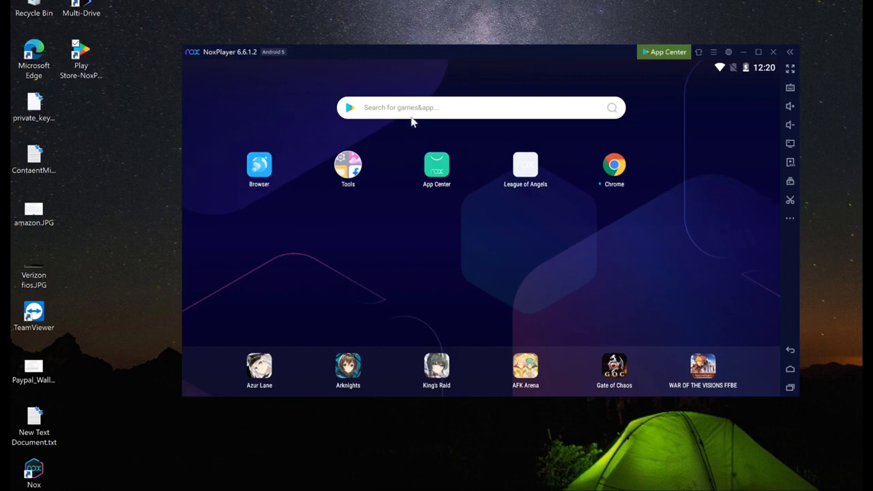
- Choose the Amazon app from Recommend For You on the App Center search page
click(666, 58)
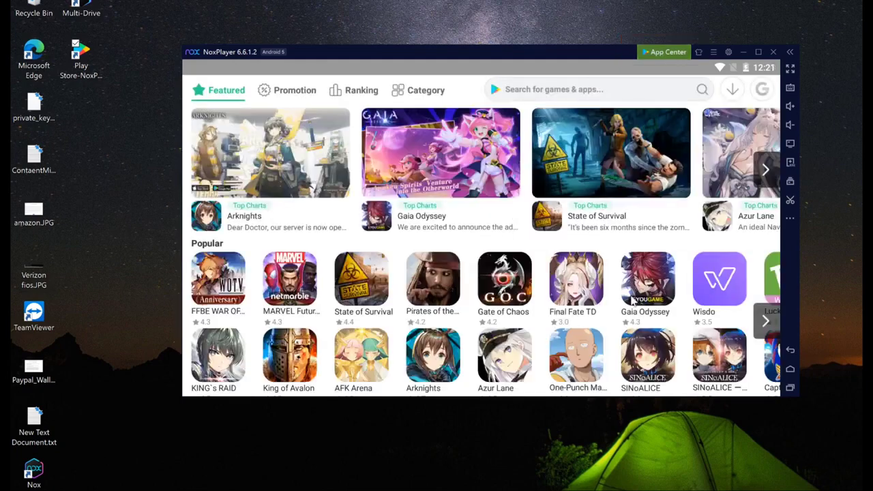
click(531, 94)
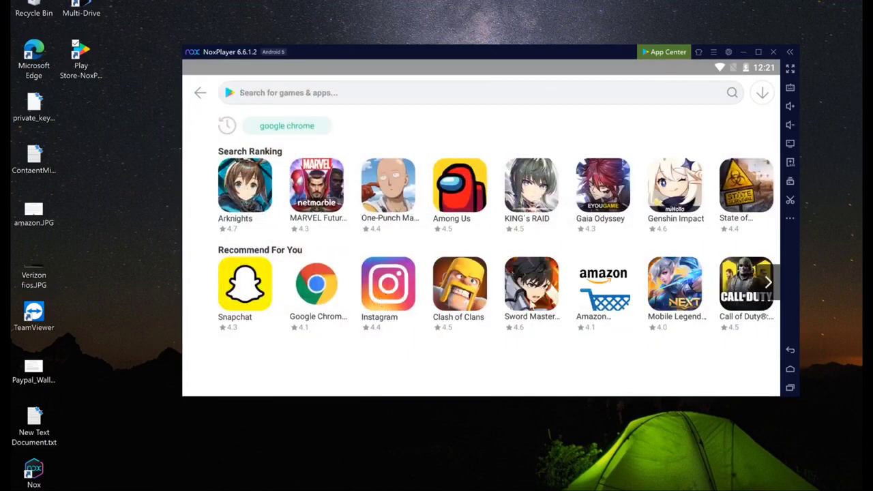
click(602, 295)
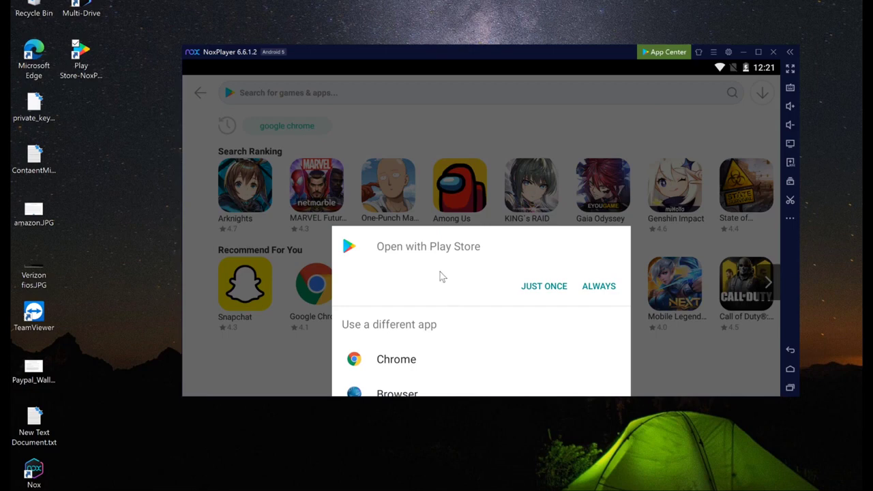
- Always open with Play Store, install Amazon Shopping with its permissions accepted, and return to the store home
click(598, 287)
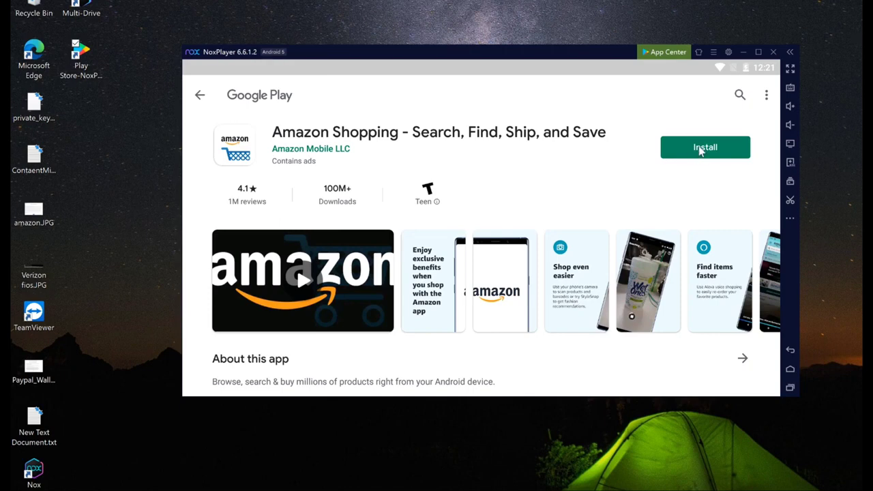
click(701, 149)
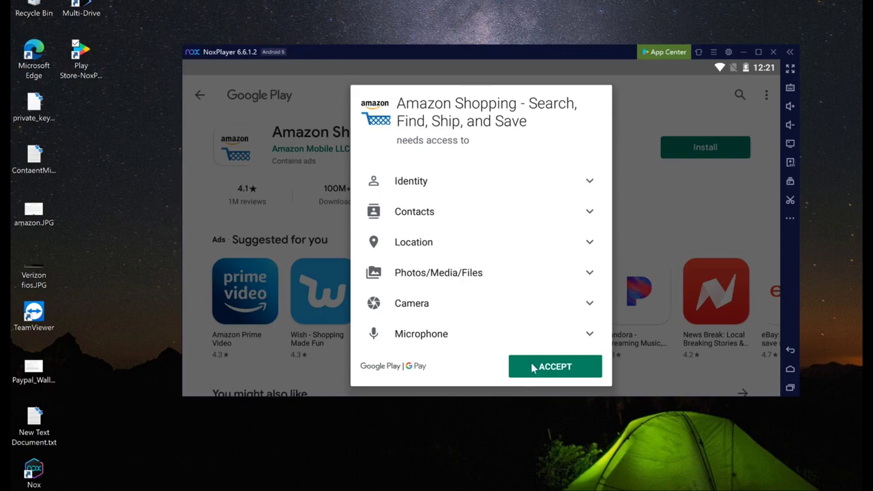
click(553, 372)
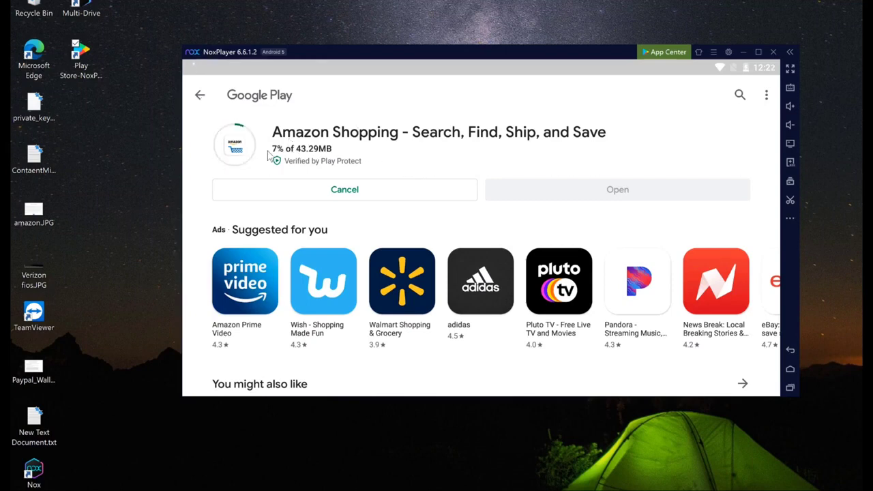
click(201, 100)
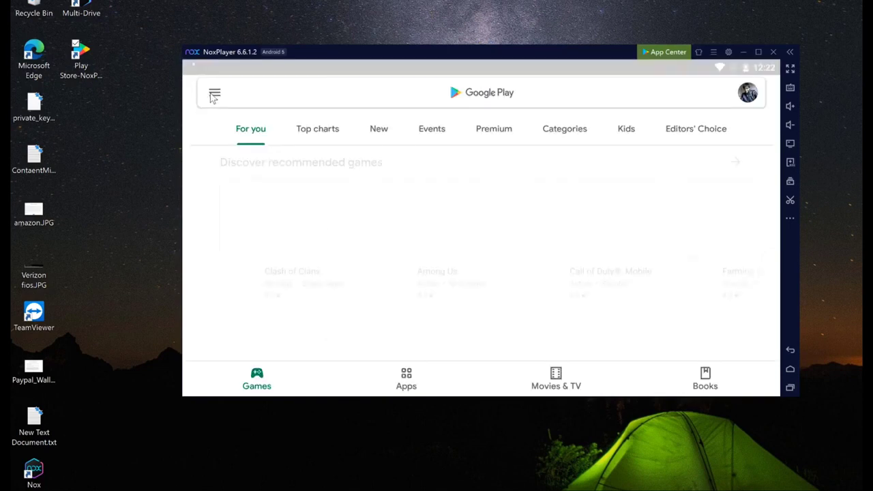
click(214, 93)
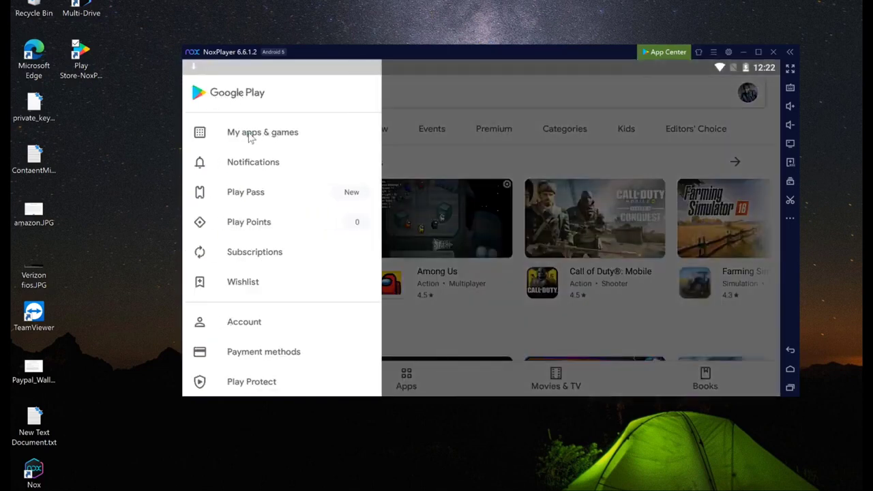
- Check Amazon Shopping's 58% install progress under My apps & games, Installed, then go back
click(248, 133)
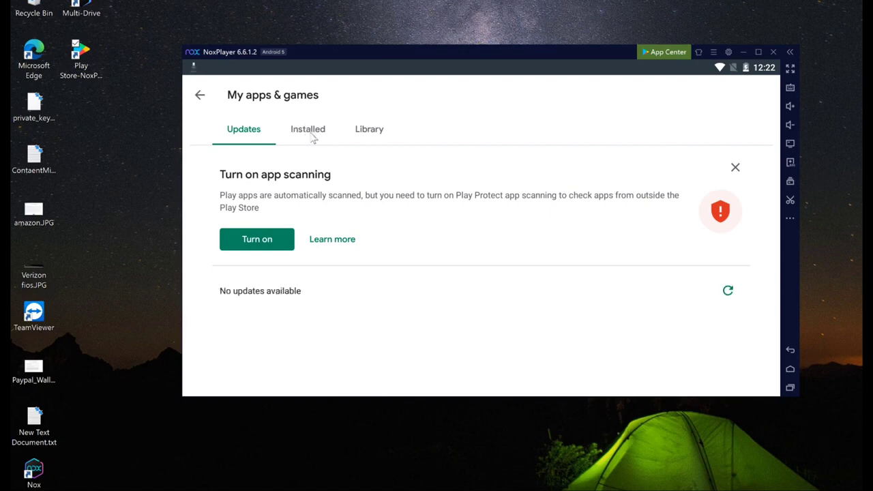
click(311, 135)
scroll(329, 334, down, 1)
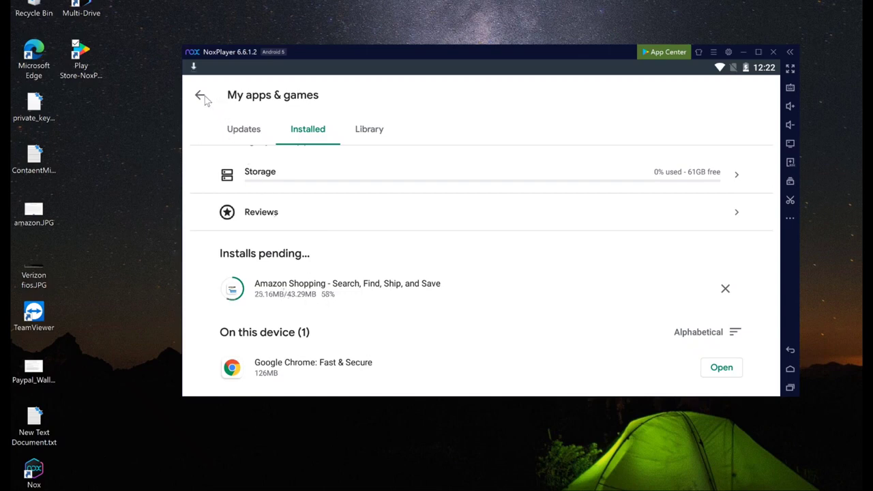
click(790, 350)
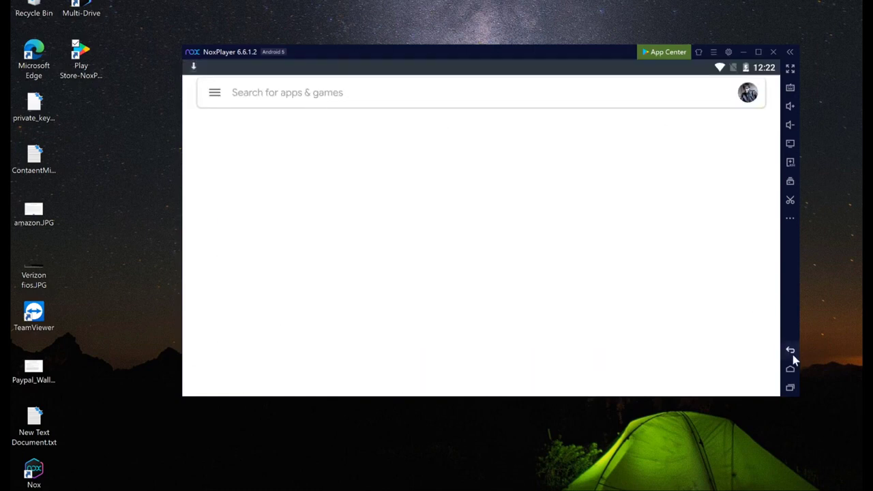
- Back out through App Center and Chrome to the Android home screen with Amazon Shopping
click(790, 350)
click(791, 352)
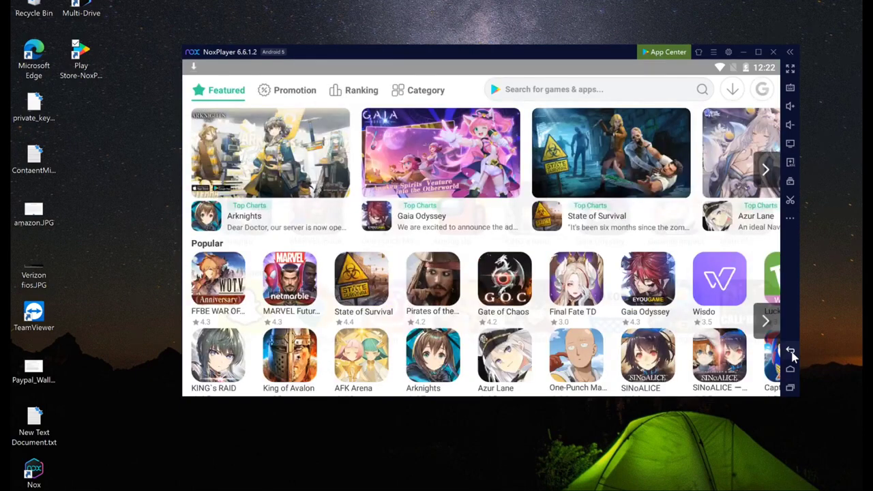
click(791, 352)
click(790, 351)
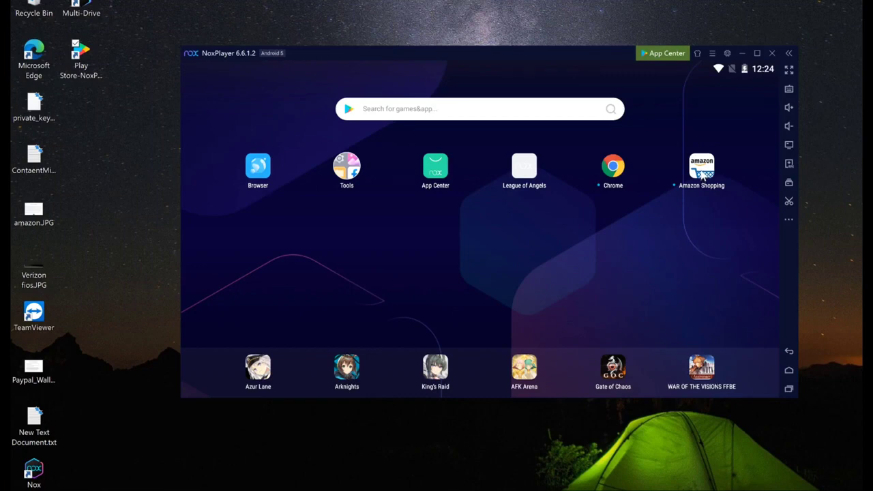
click(703, 175)
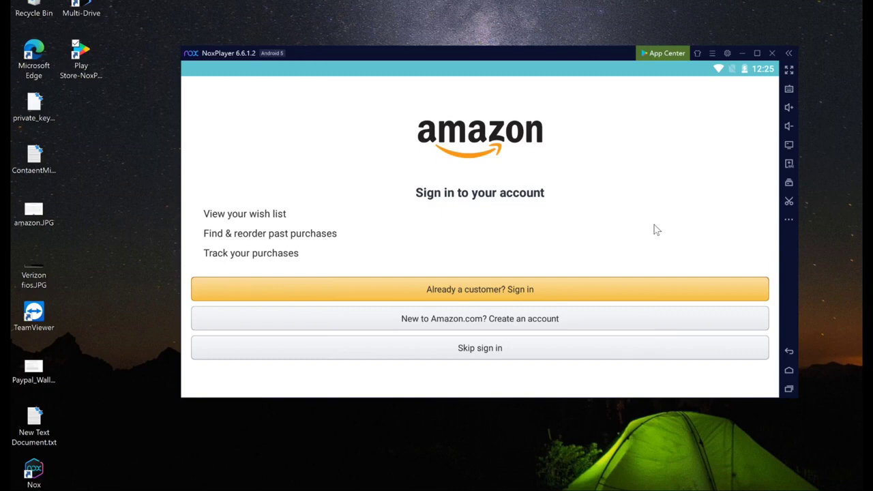
click(789, 356)
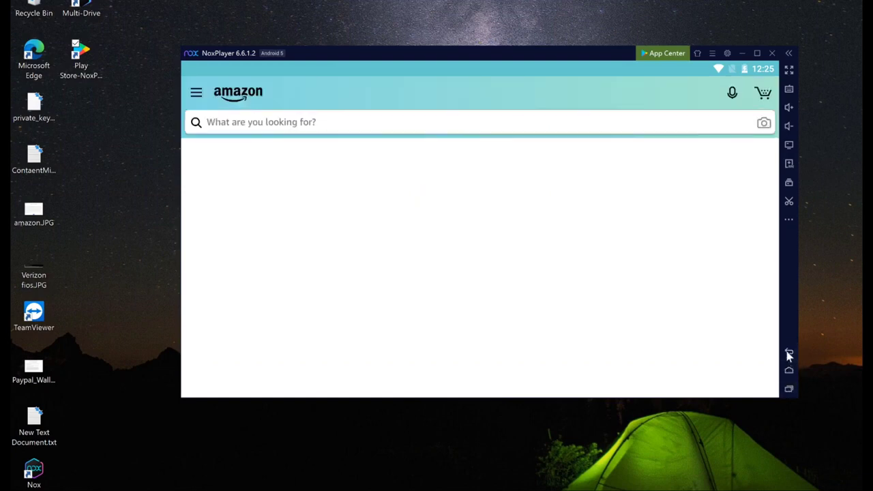
click(789, 354)
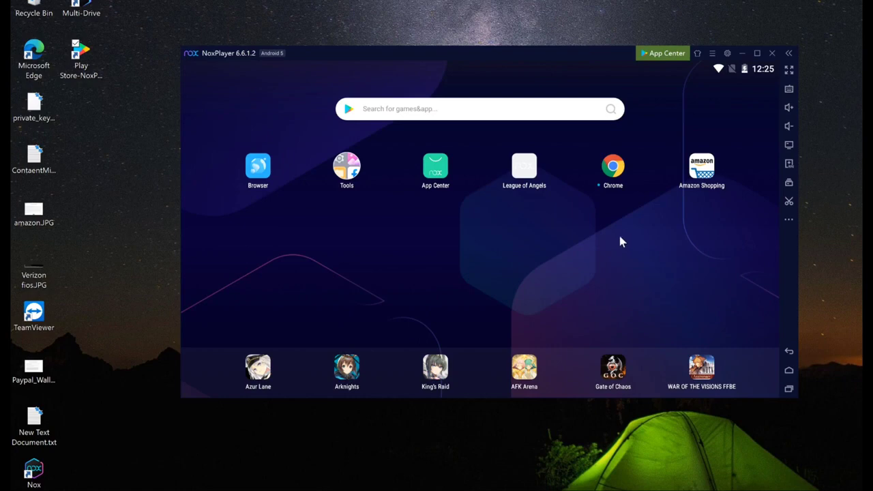
click(792, 166)
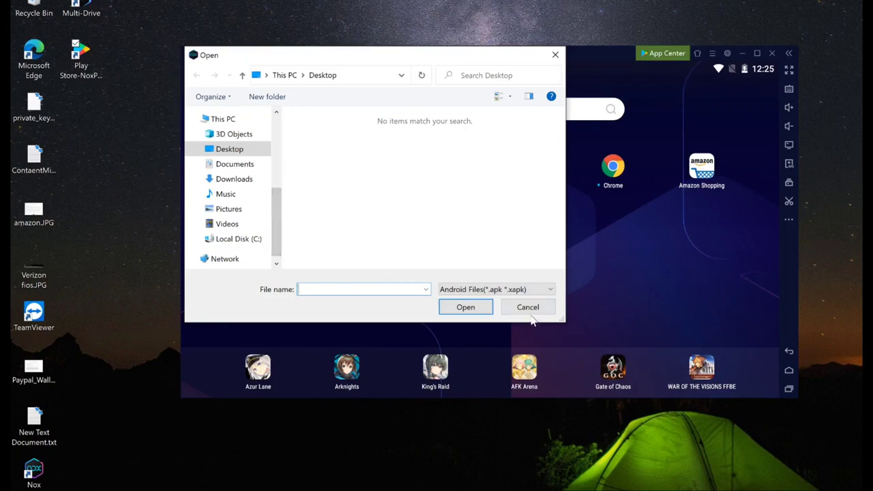
click(529, 308)
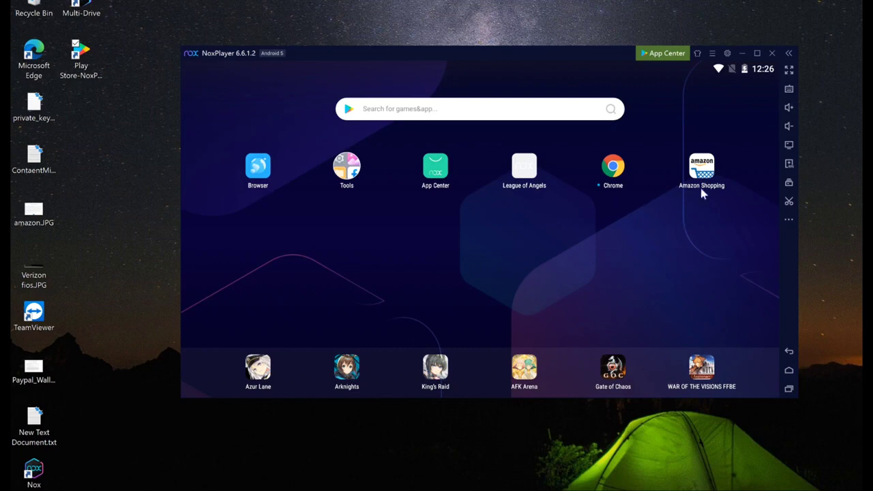
click(727, 55)
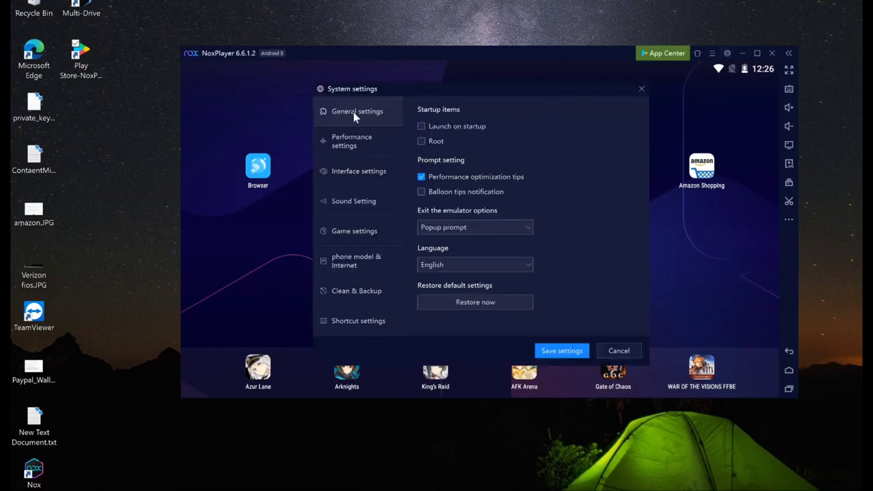
click(346, 153)
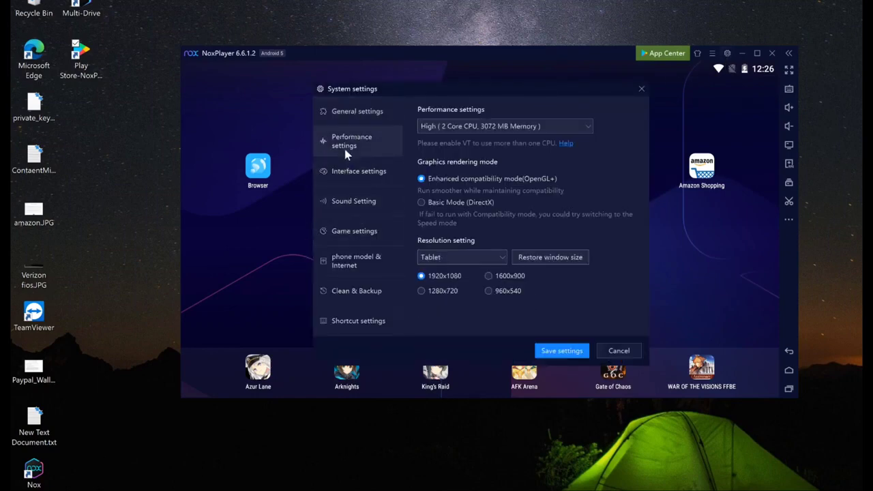
click(469, 127)
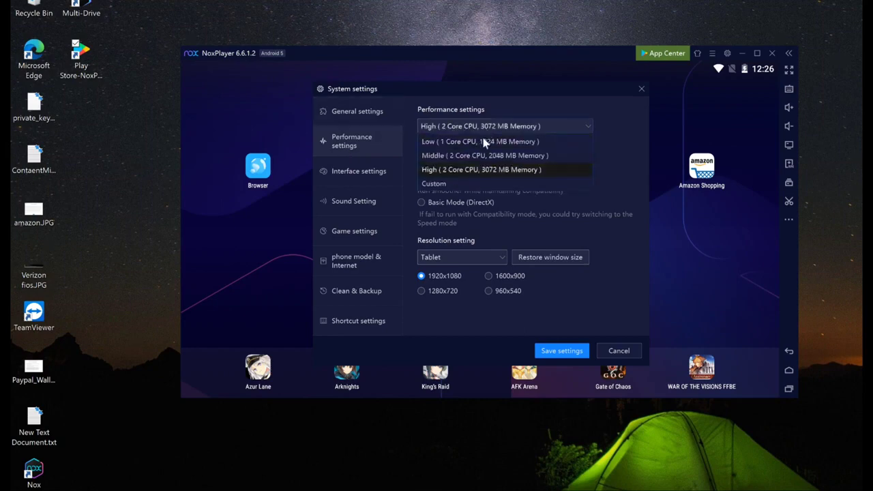
click(478, 170)
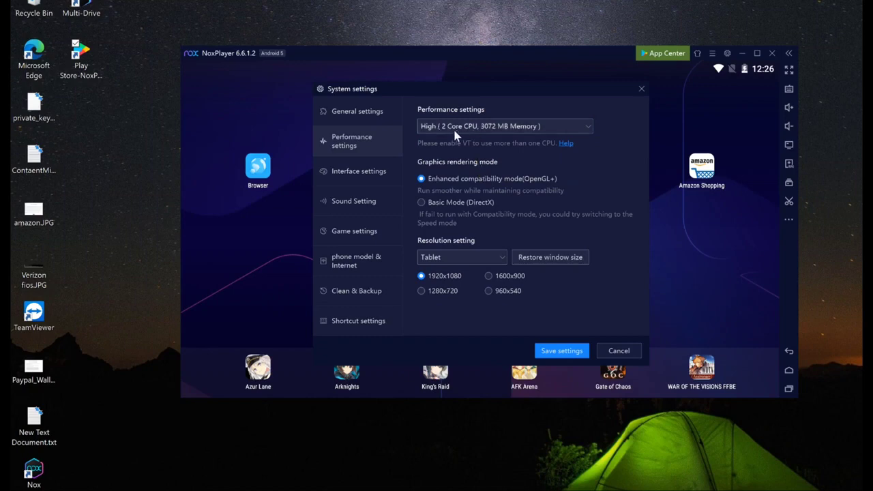
click(359, 176)
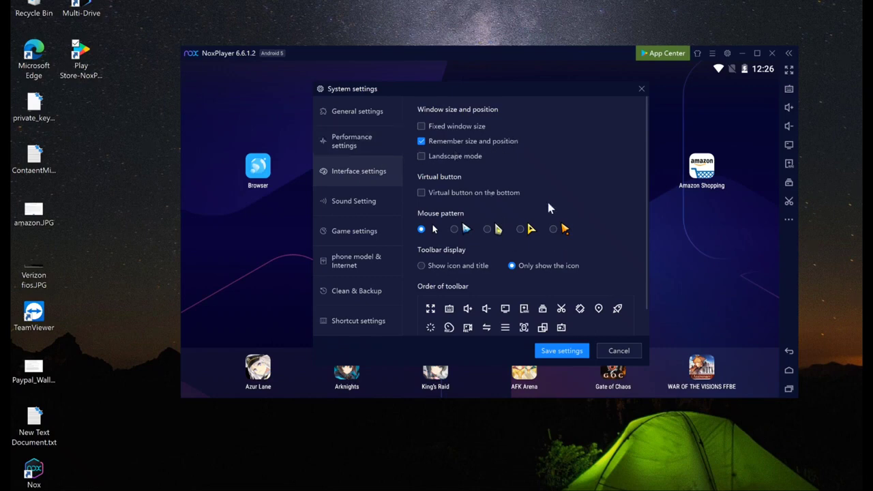
click(359, 203)
click(356, 233)
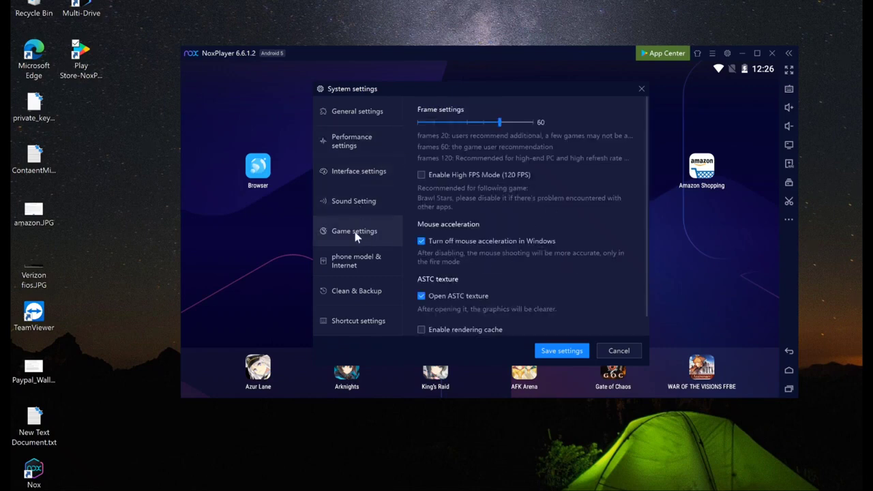
click(359, 263)
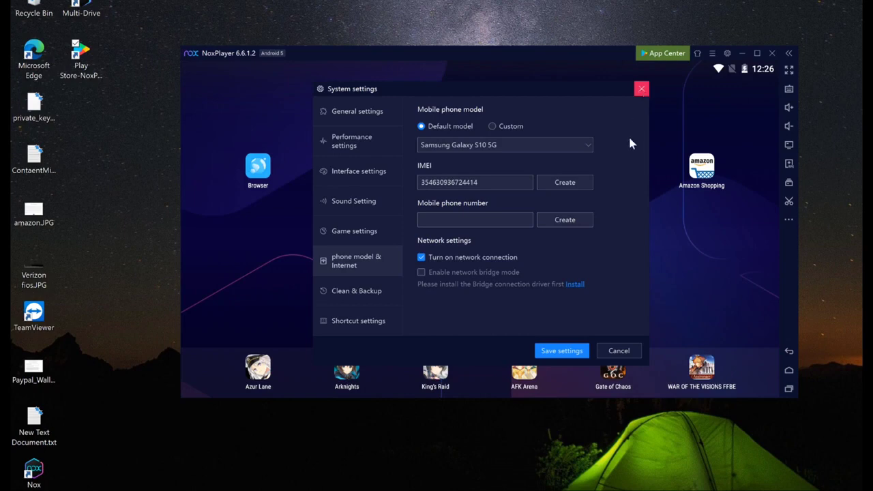
click(619, 351)
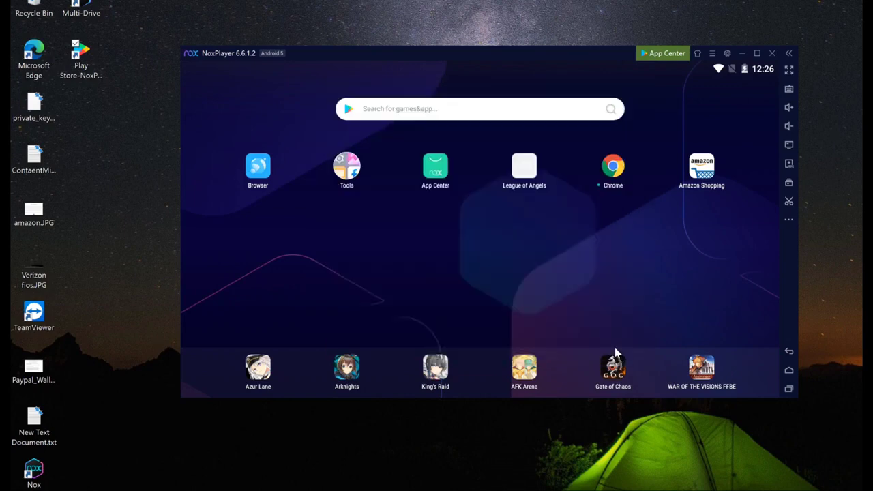
- Expand the sidebar's More (…) column to show the extra emulator tools
click(789, 219)
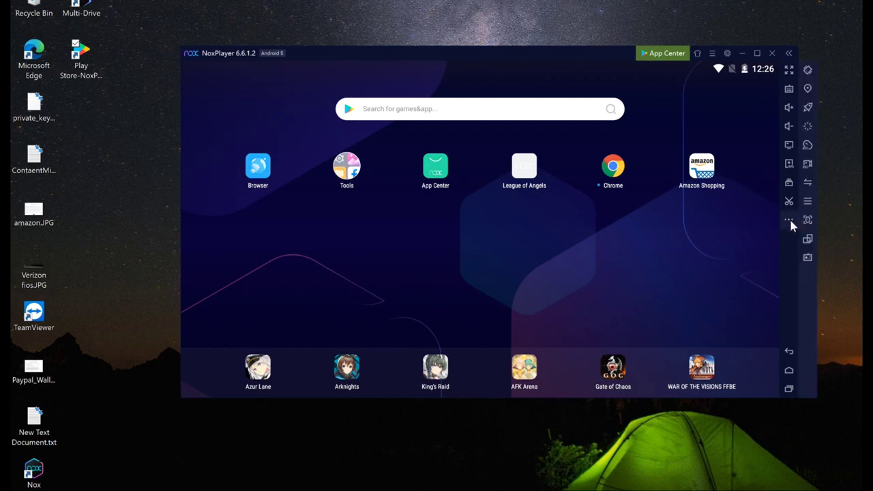